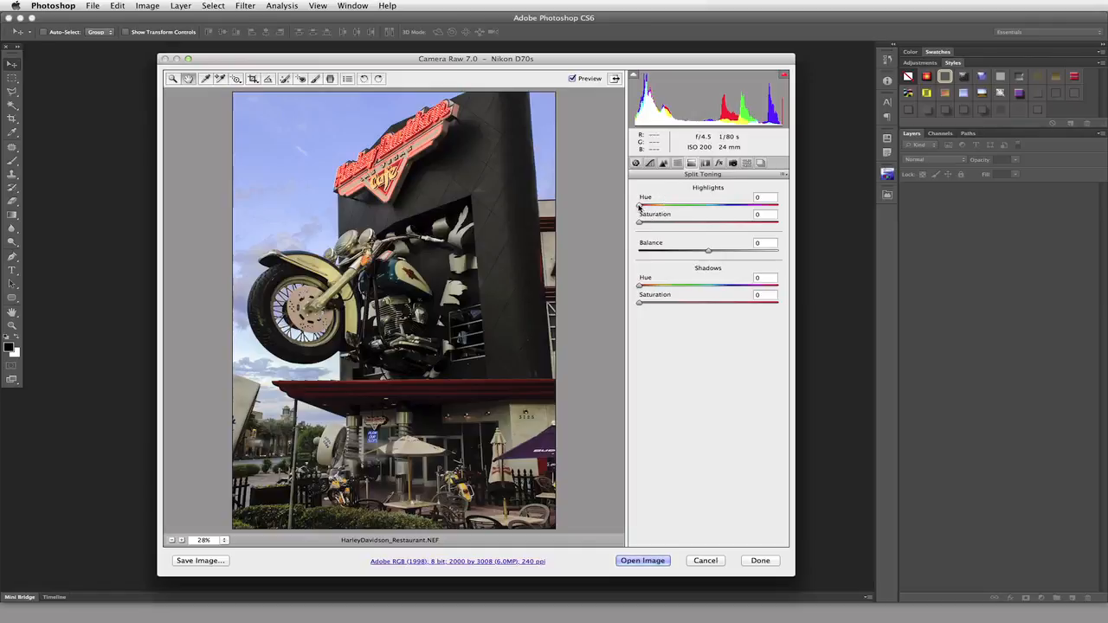
Set the split toning highlights to hue 60 and saturation 30, and compare the photo with and without the preview.
mouse_move(639, 207)
left_mouse_down()
mouse_move(731, 208)
mouse_move(661, 205)
left_mouse_up()
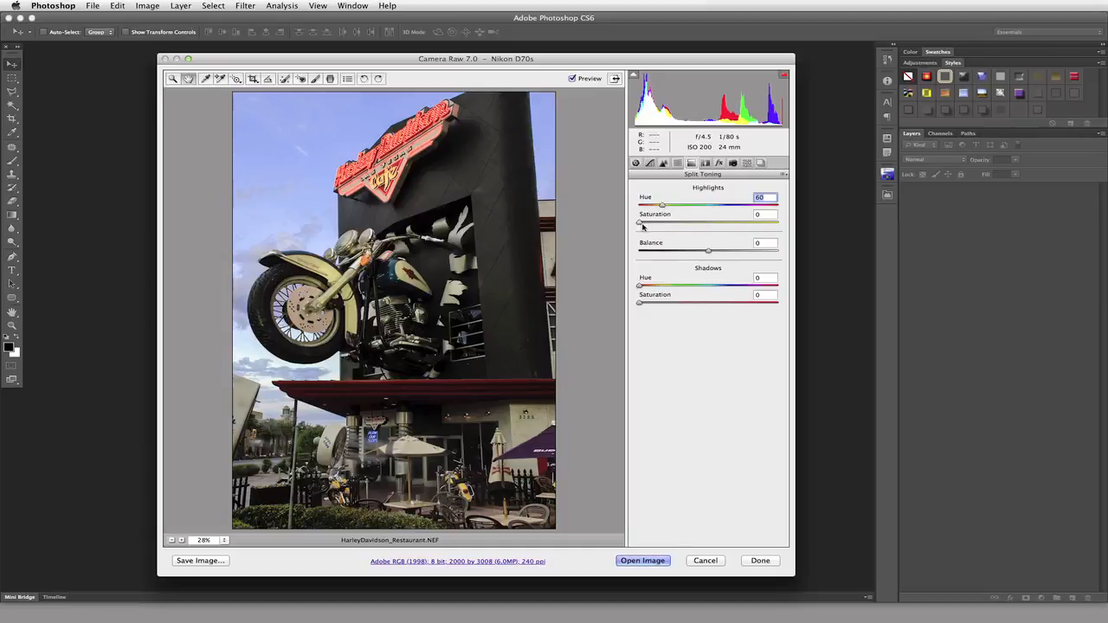
left_click_drag(640, 224, 679, 225)
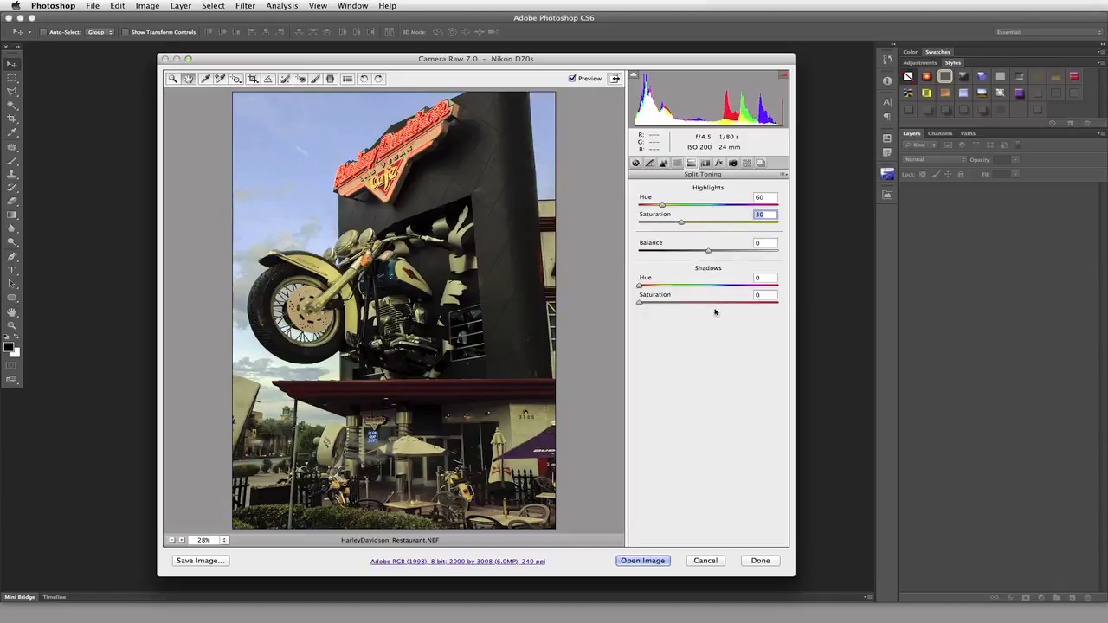
left_click(573, 80)
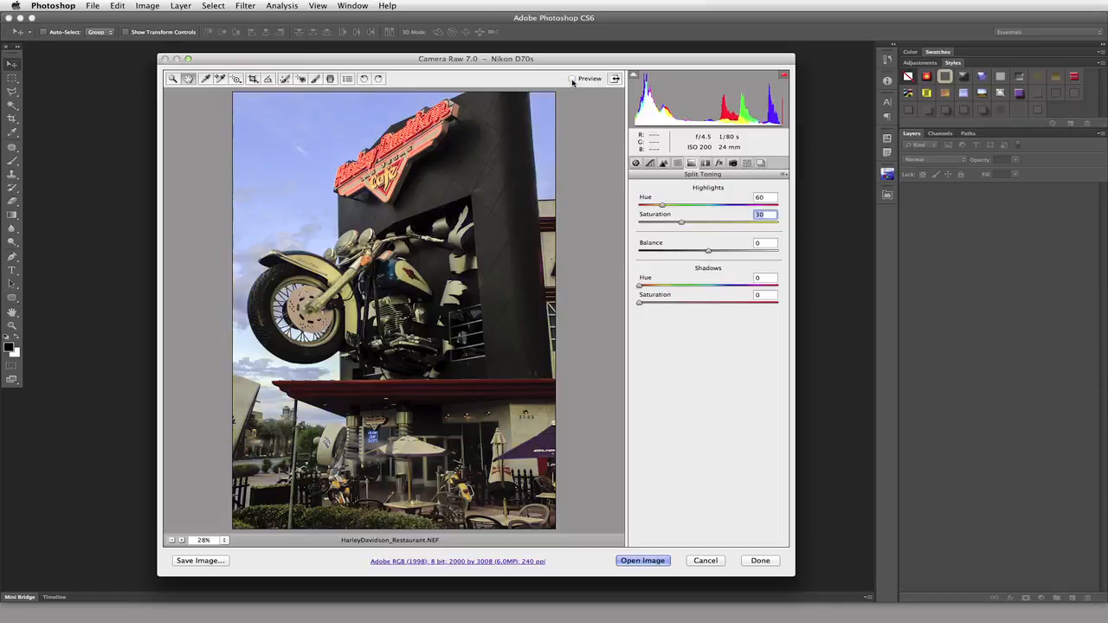
left_click(573, 78)
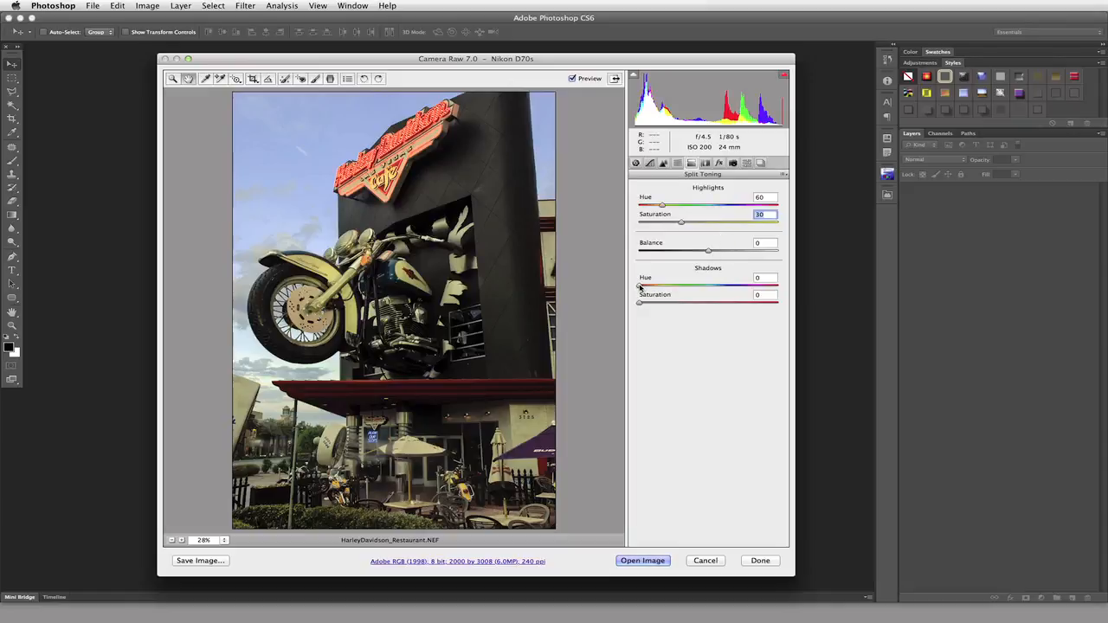
Set the split toning shadows to hue 239 and saturation 30.
left_click_drag(641, 286, 729, 291)
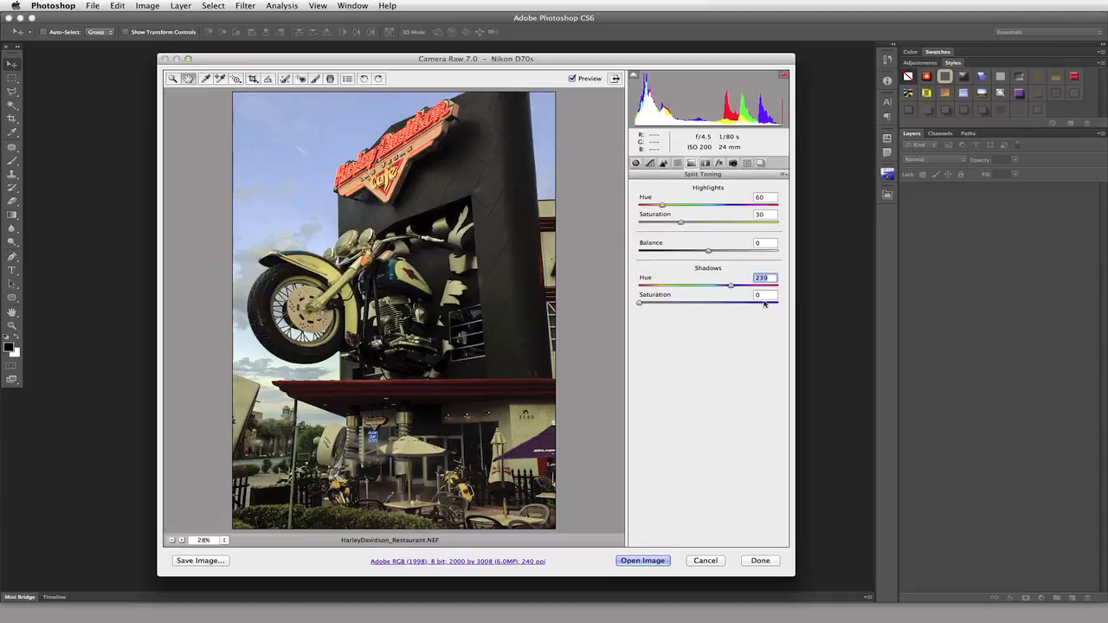
left_click(763, 295)
type("30")
key("Return")
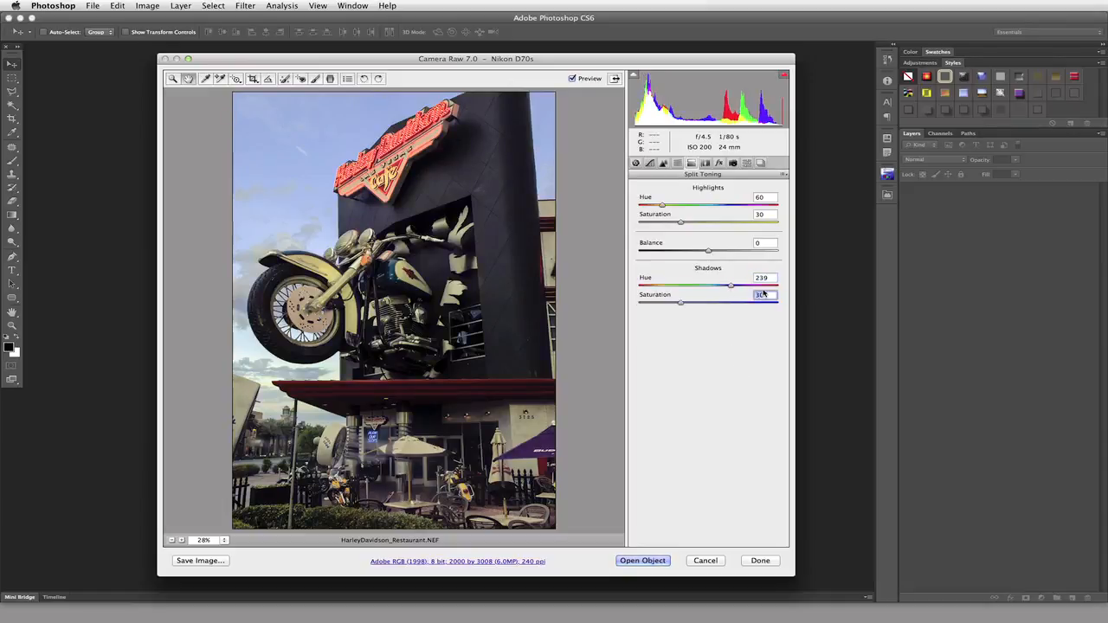
Raise the saturation of both shadows and highlights to 60 and set the shadows hue to 240.
key("shift+Up")
key("shift+Up")
key("shift+Up")
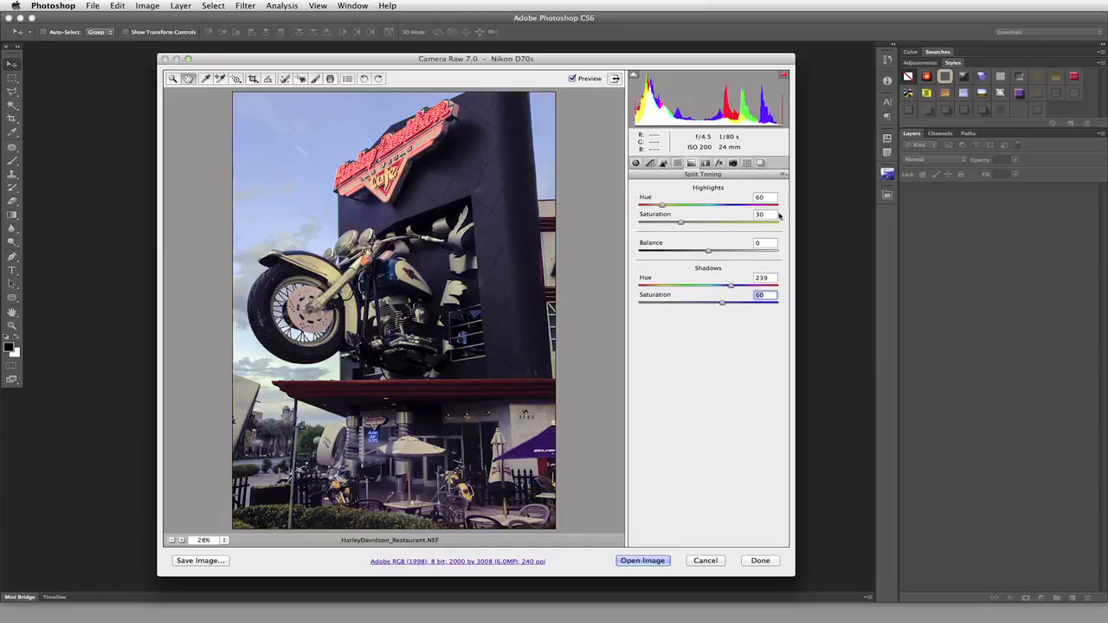
left_click(769, 215)
key("shift+Up")
key("shift+Up")
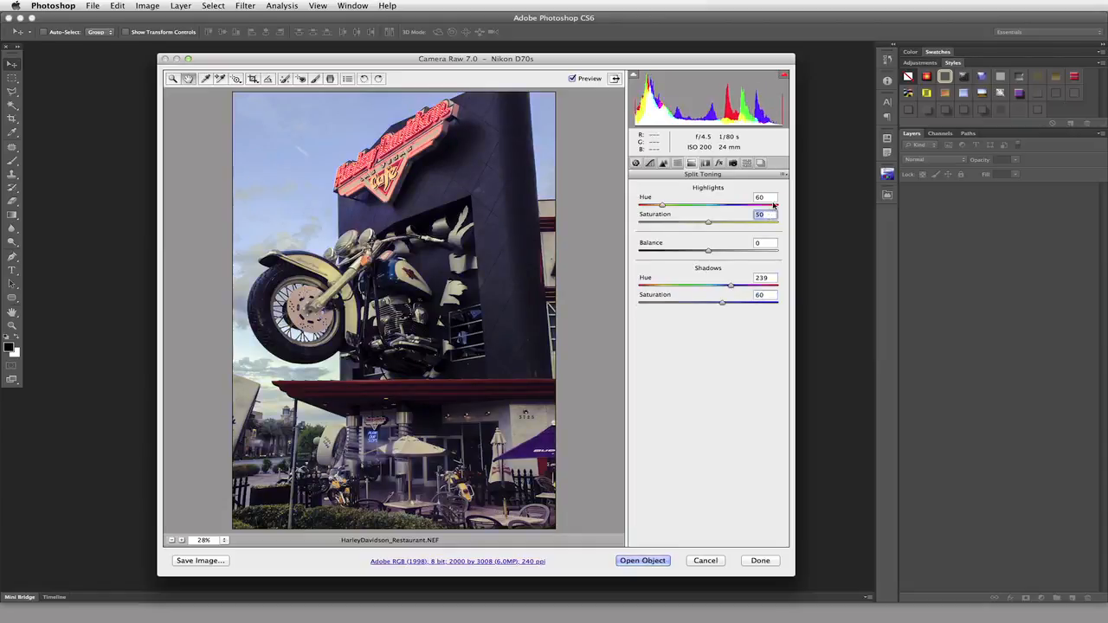
key("shift+Up")
left_click(765, 278)
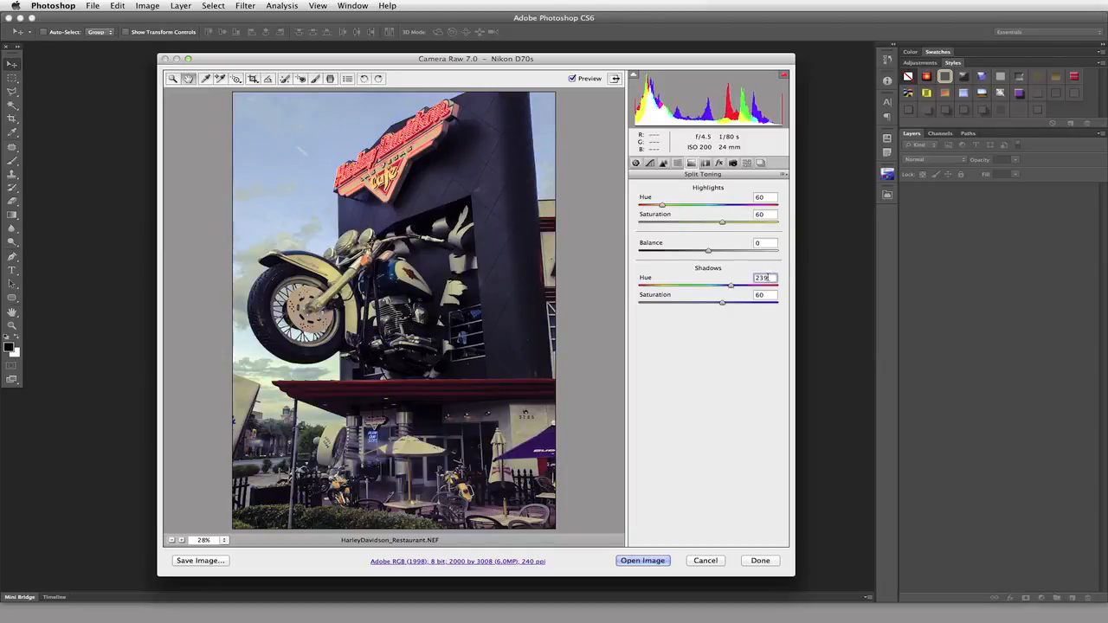
key("Up")
Try the split toning balance at +78 and at -61, and bring it back to 0.
left_click_drag(709, 253, 764, 251)
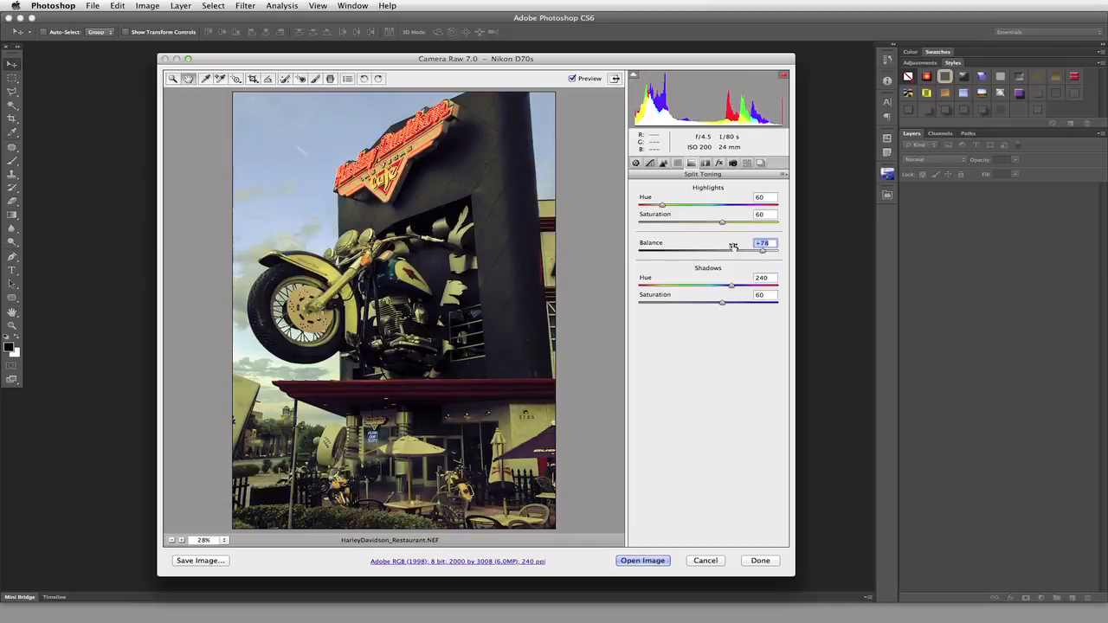
left_click_drag(763, 252, 668, 255)
left_click(773, 242)
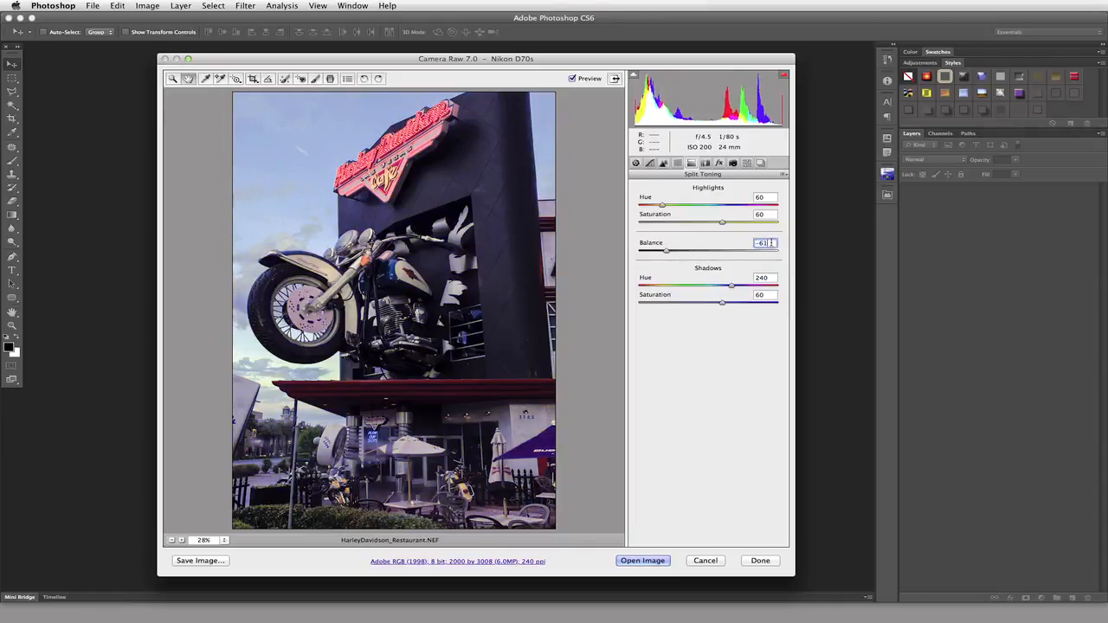
key("Up")
key("shift+Up")
key("shift+Up")
key("shift+Up")
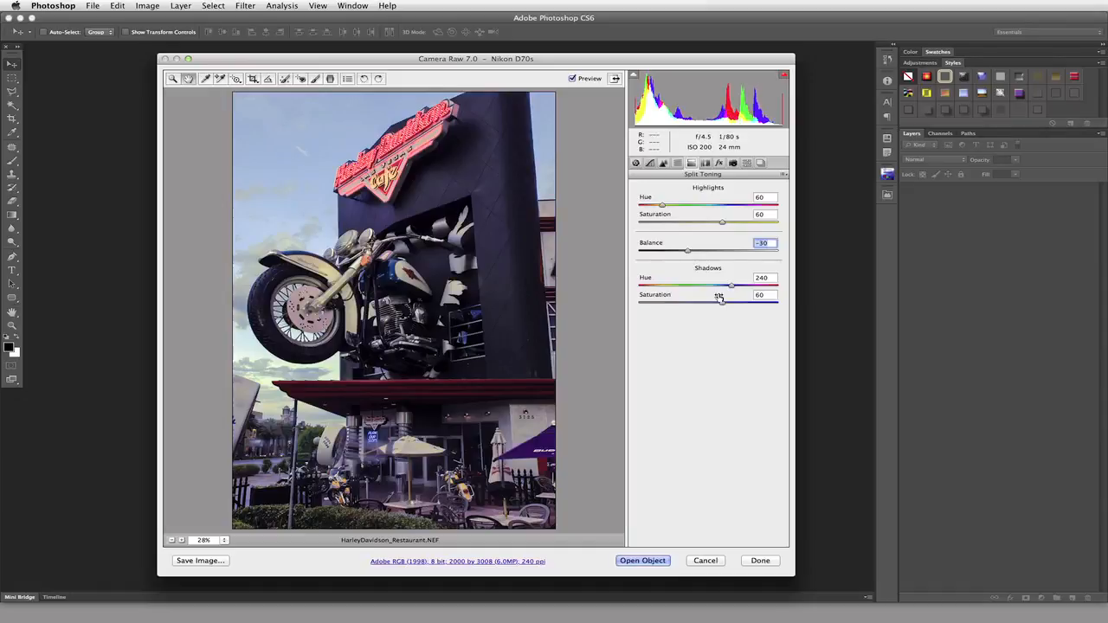
key("shift+Up")
key("shift+Up")
key("shift+Up")
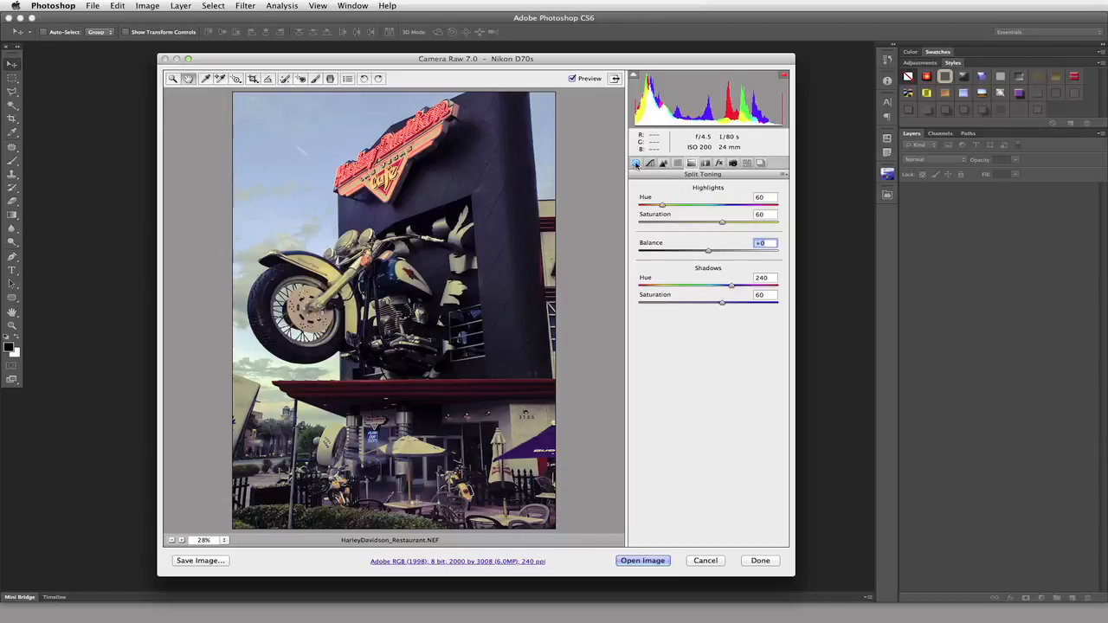
Remove the photo's original colour by setting the basic Saturation adjustment to -100.
left_click(637, 165)
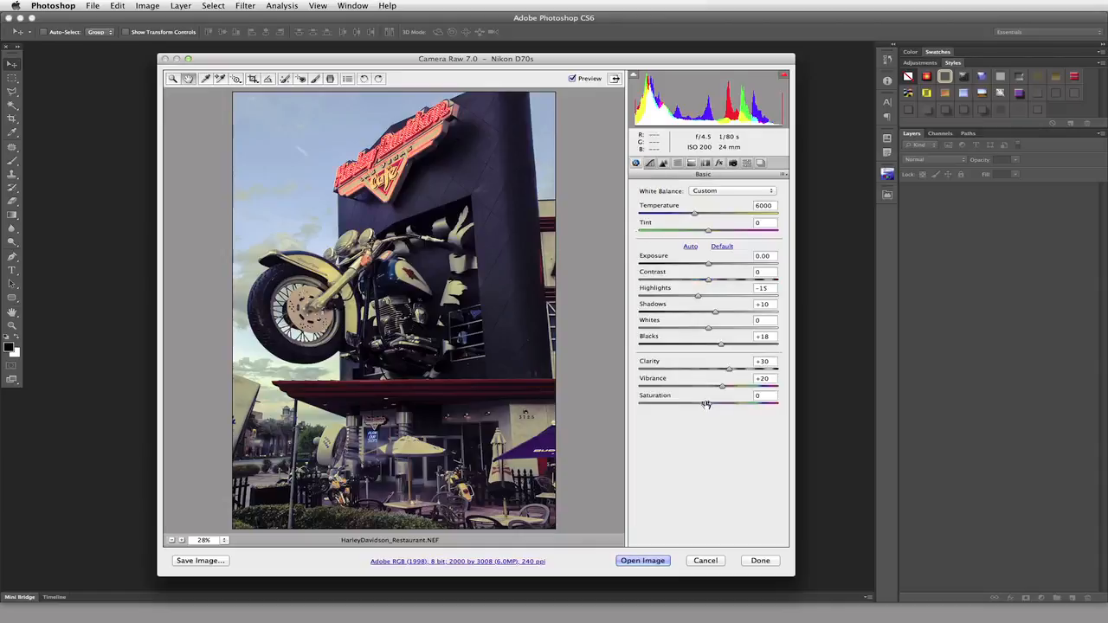
left_click_drag(709, 404, 638, 404)
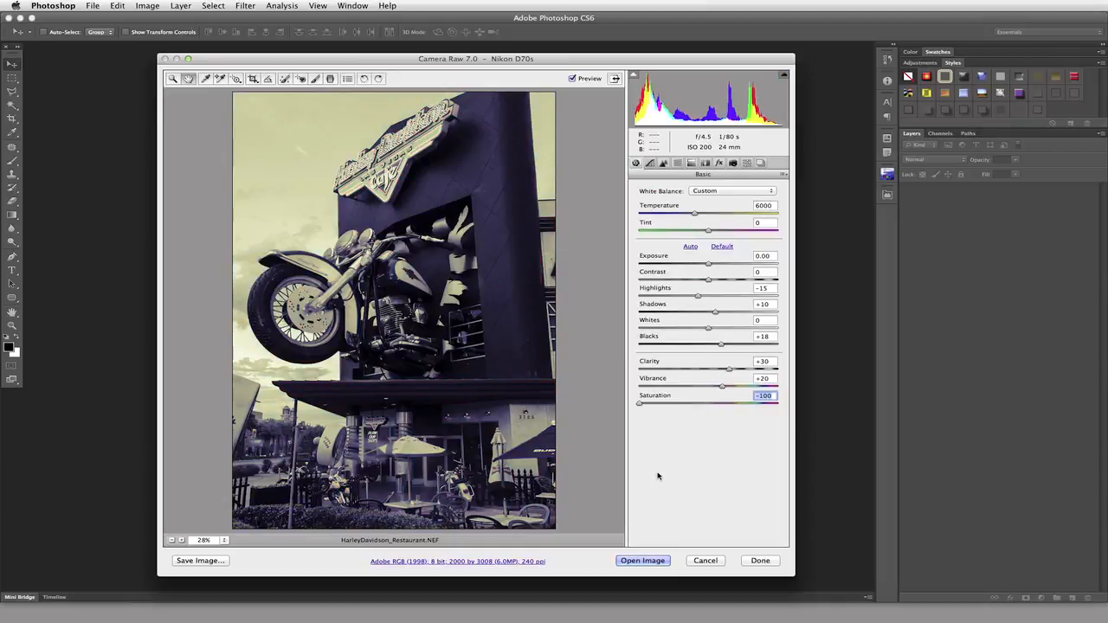
Compare the split toning balance at -46 and +42 on the desaturated photo, and set it to +20.
left_click(692, 164)
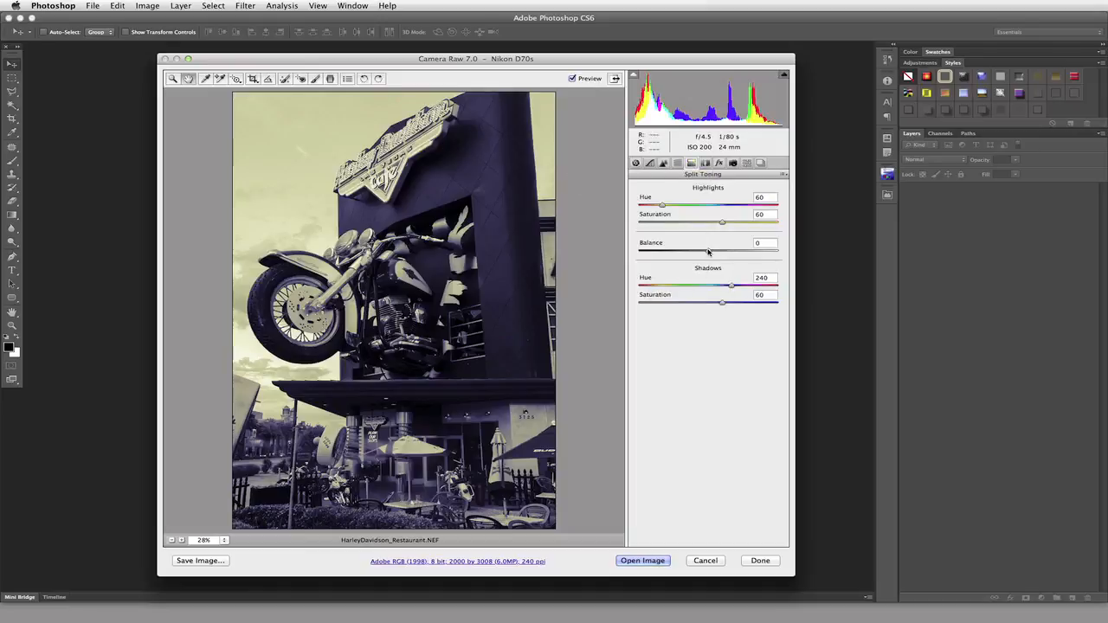
left_click_drag(708, 251, 677, 254)
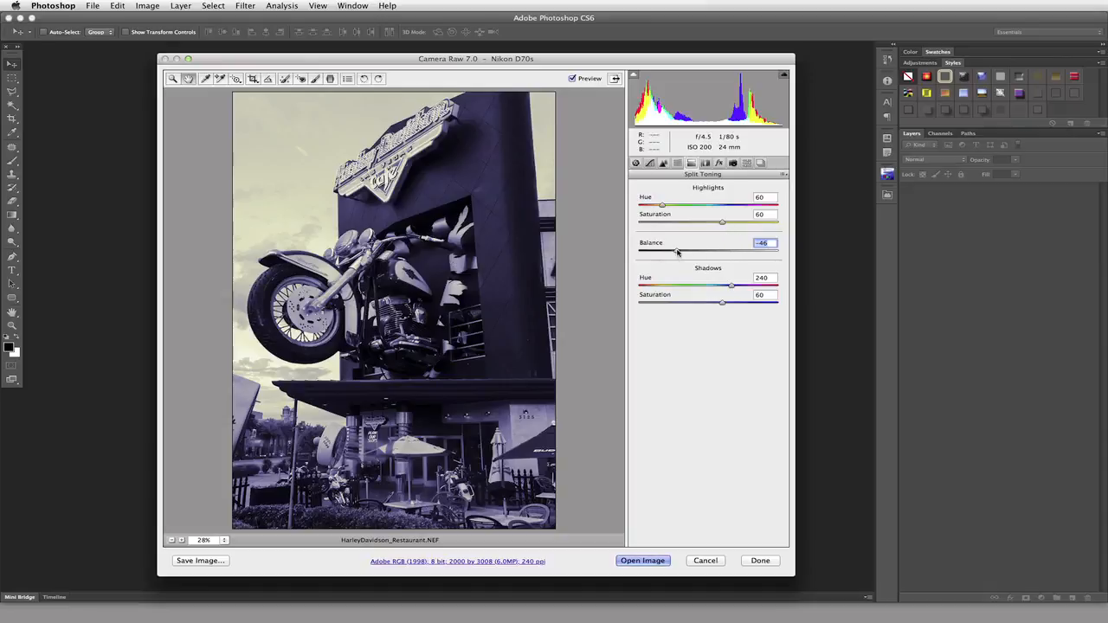
left_click_drag(677, 252, 739, 253)
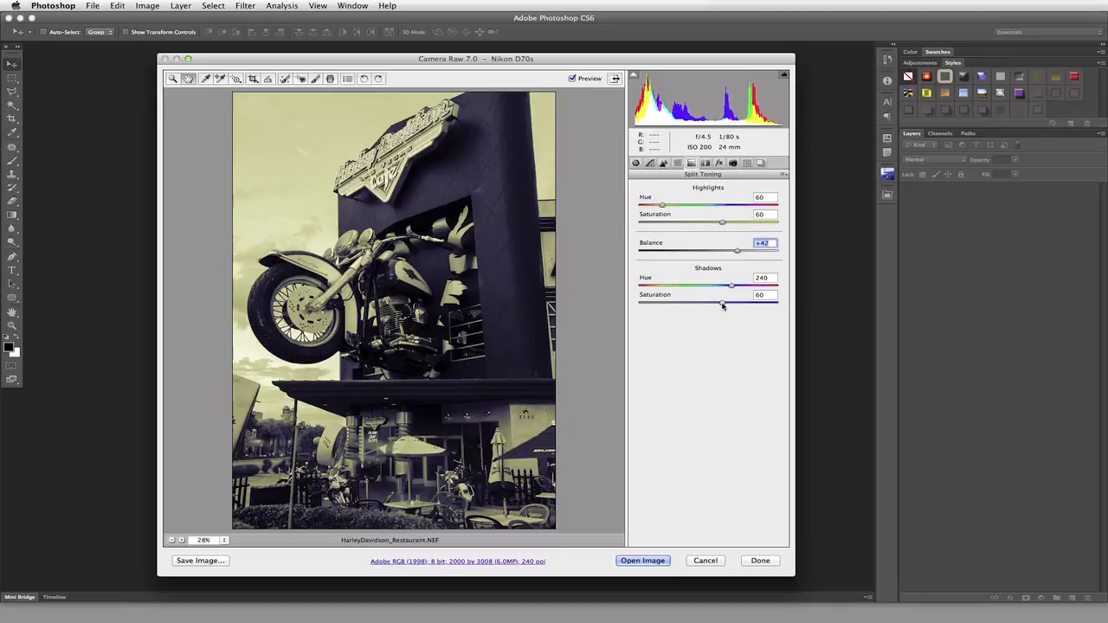
mouse_move(723, 305)
left_mouse_down()
mouse_move(773, 301)
mouse_move(722, 304)
left_mouse_up()
left_click_drag(737, 251, 719, 257)
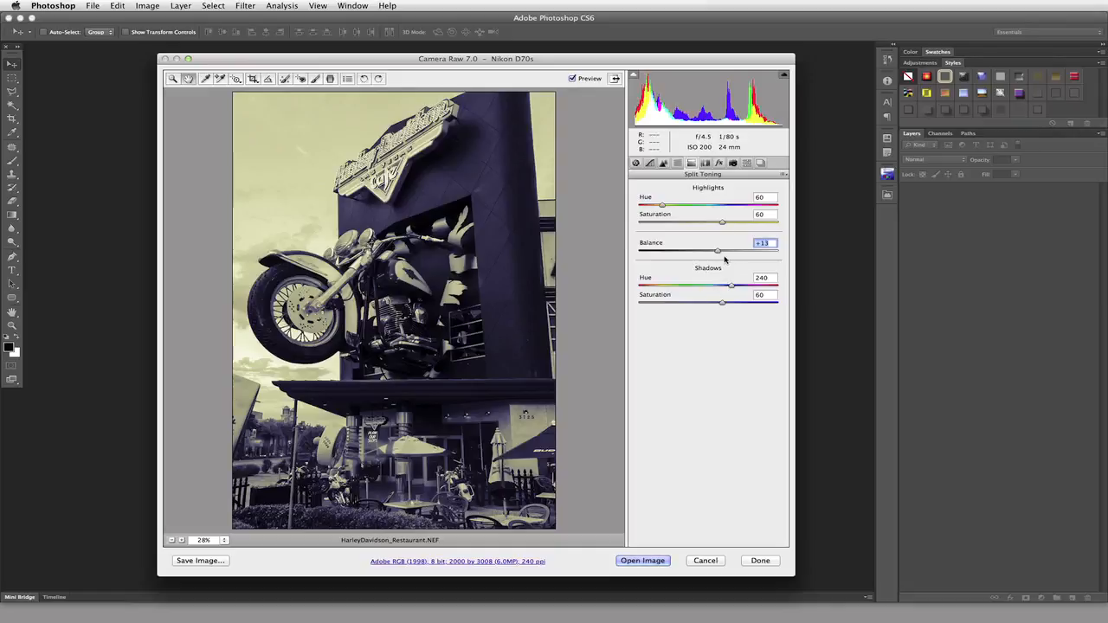
left_click(772, 244)
key("shift+Up")
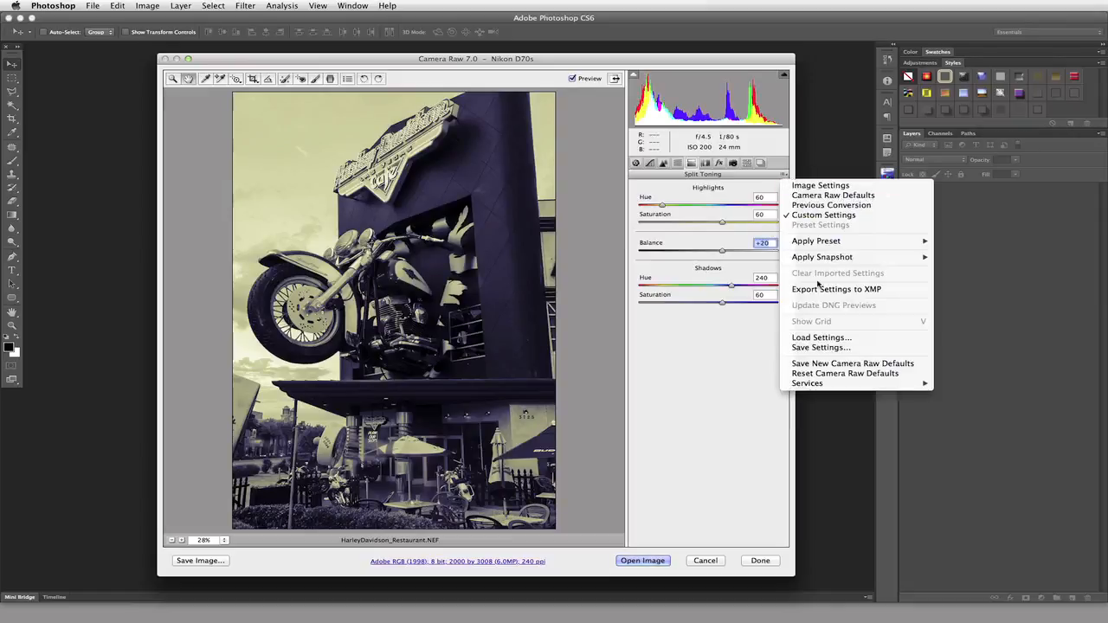
left_click(735, 347)
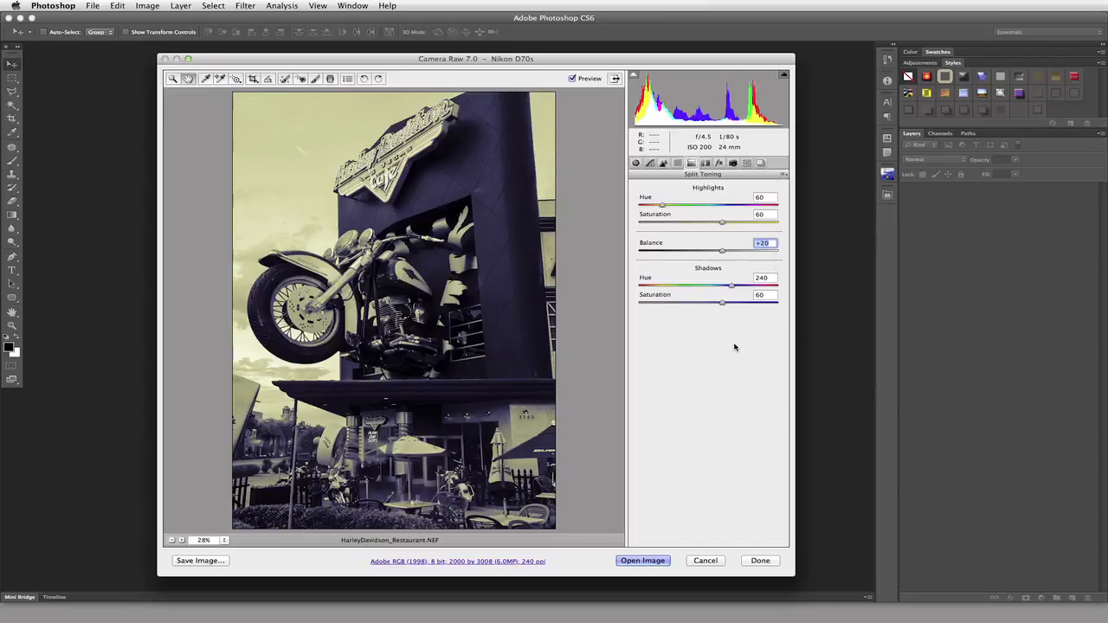